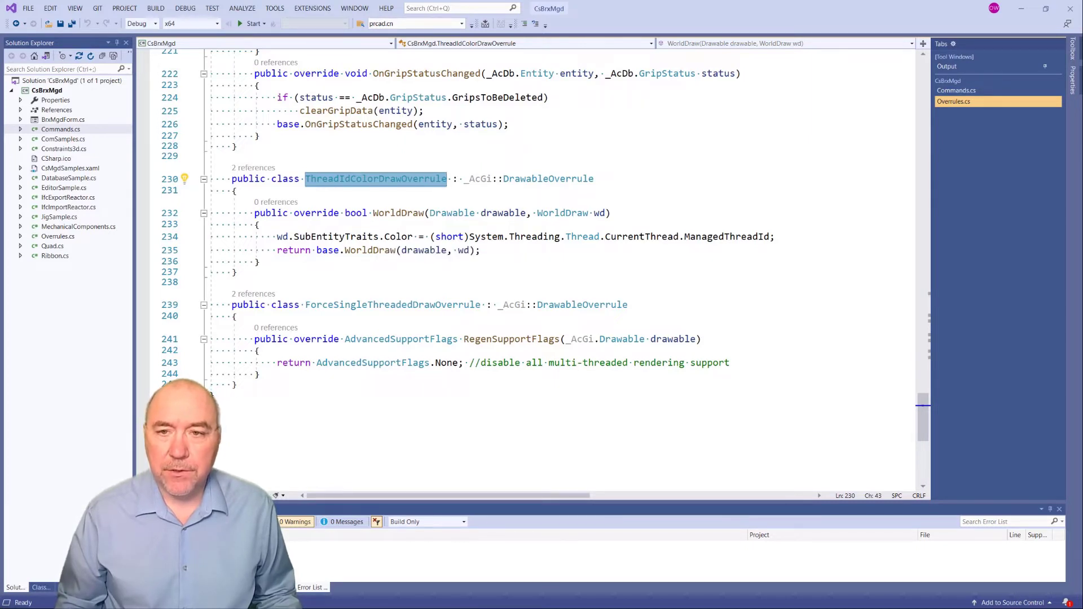
# - Examine the ThreadIdColorDrawOverrule and ForceSingleThreadedDrawOverrule classes in Overrules.cs and the samp61 and samp62 commands in Commands.cs
pyautogui.doubleClick(725, 237)
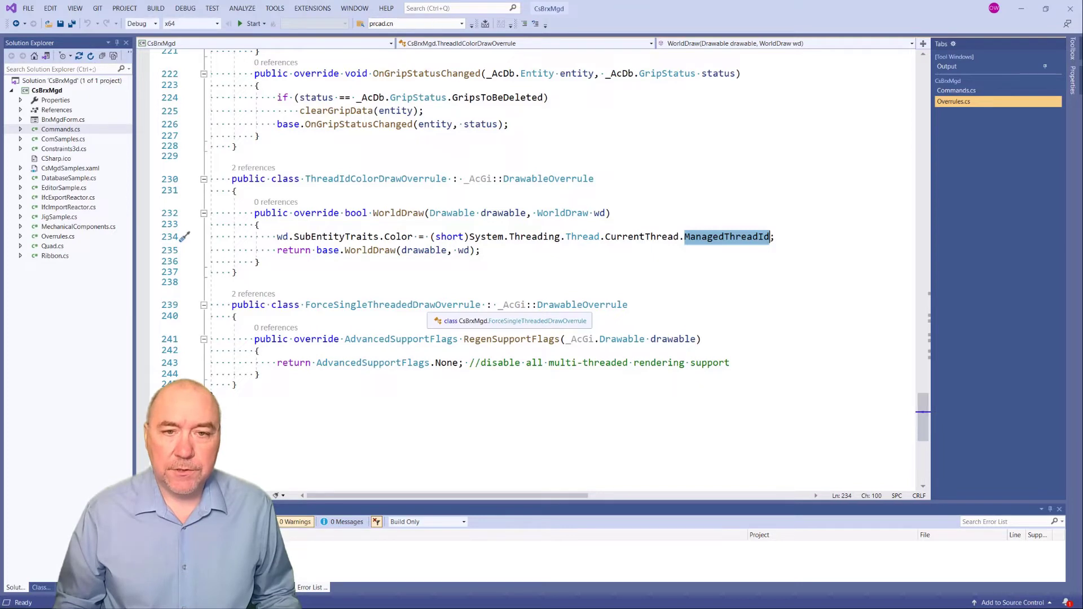
pyautogui.doubleClick(429, 305)
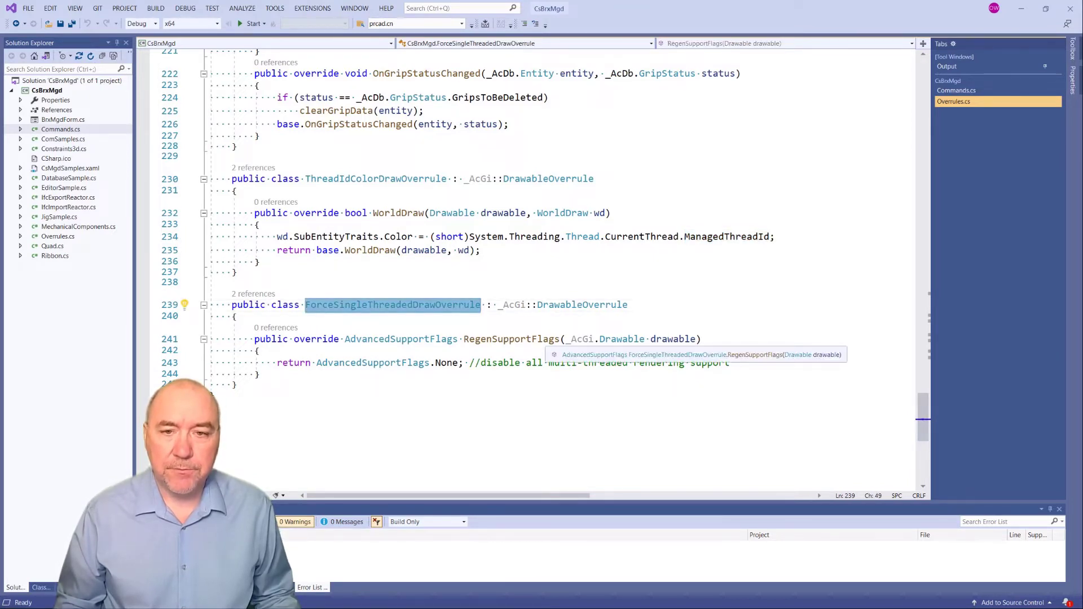
pyautogui.doubleClick(545, 340)
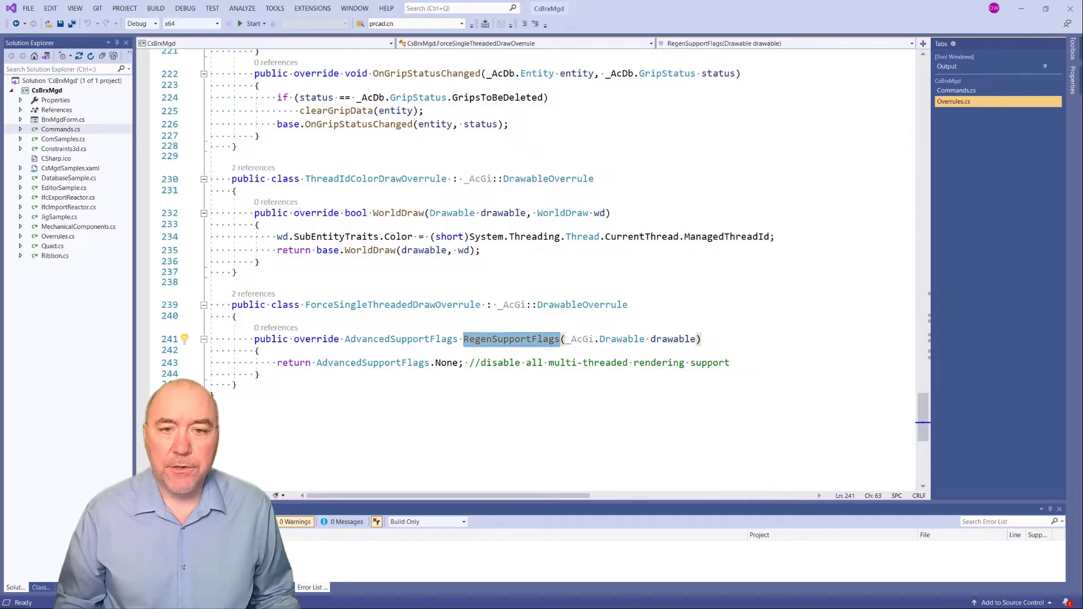
pyautogui.doubleClick(446, 363)
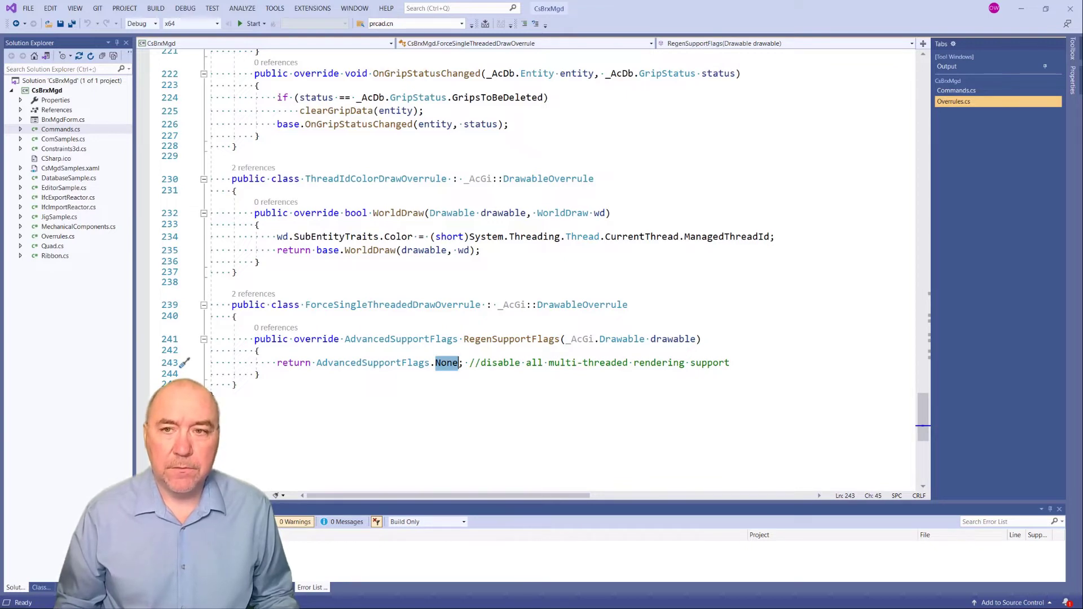
pyautogui.click(237, 273)
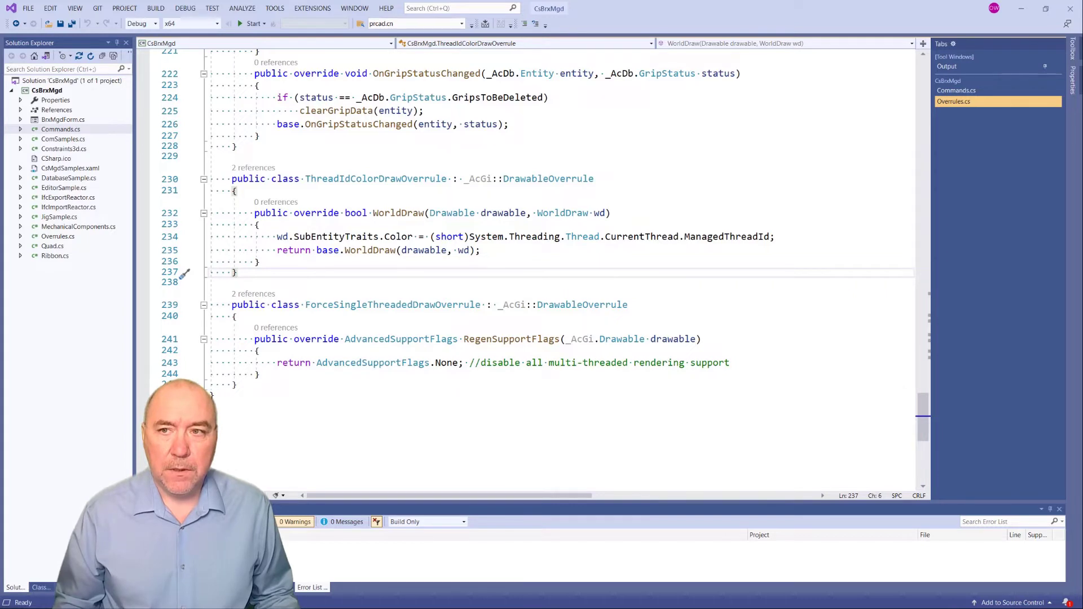
pyautogui.hotkey('ctrl', 'Tab')
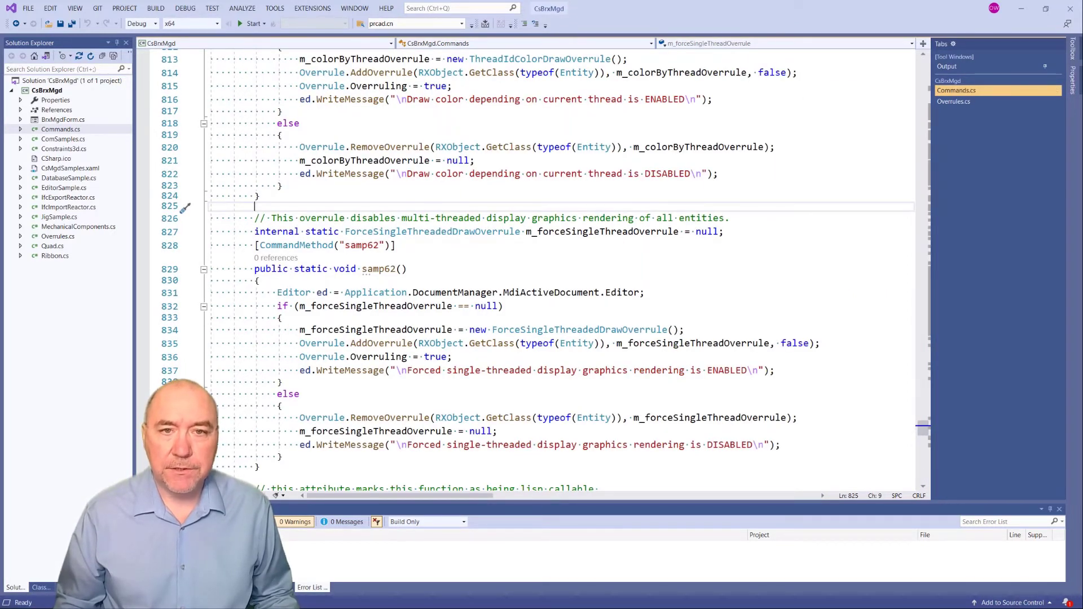
pyautogui.scroll(3, 530, 265)
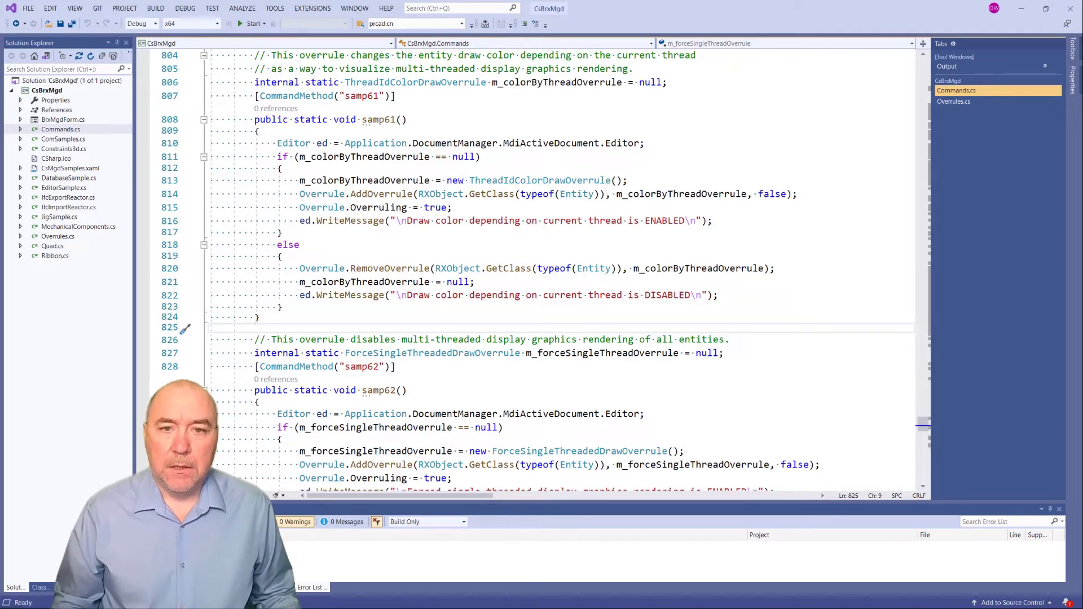
# - Switch to BricsCAD and open the recent drawing Circles.dwg
pyautogui.hotkey('alt', 'Tab')
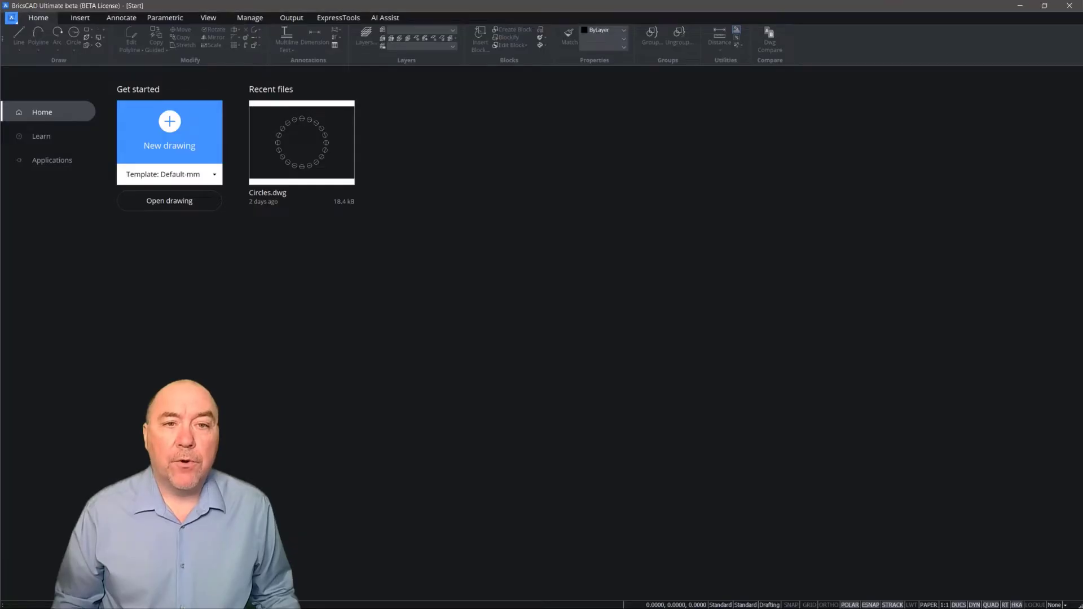
pyautogui.click(301, 149)
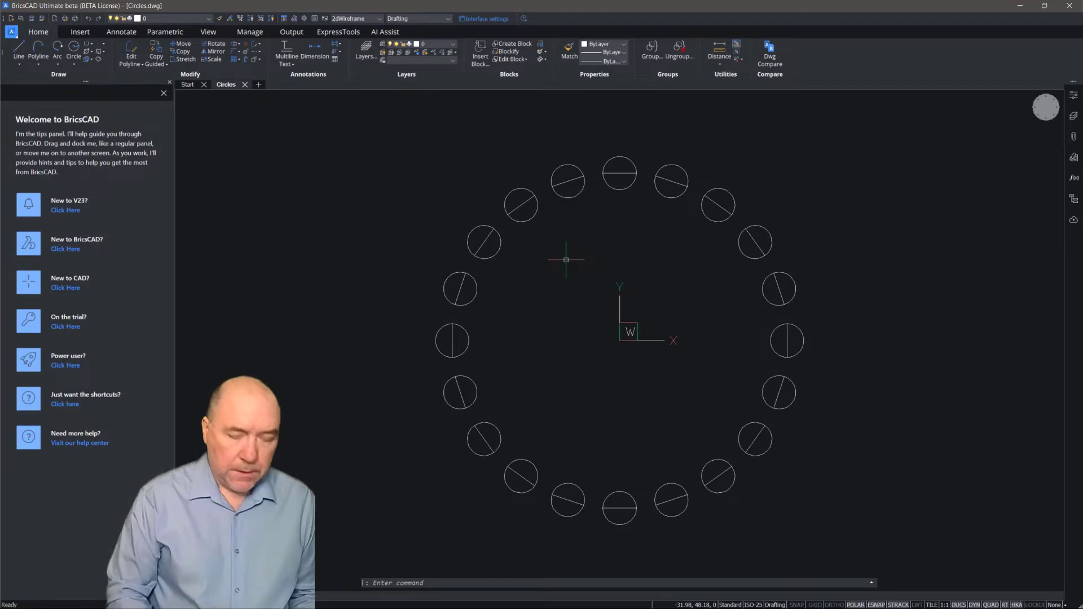
# - Load the application file CsBrxMgd.dll with APPLOAD and close the dialog
pyautogui.write('APPLOAD')
pyautogui.press('Return')
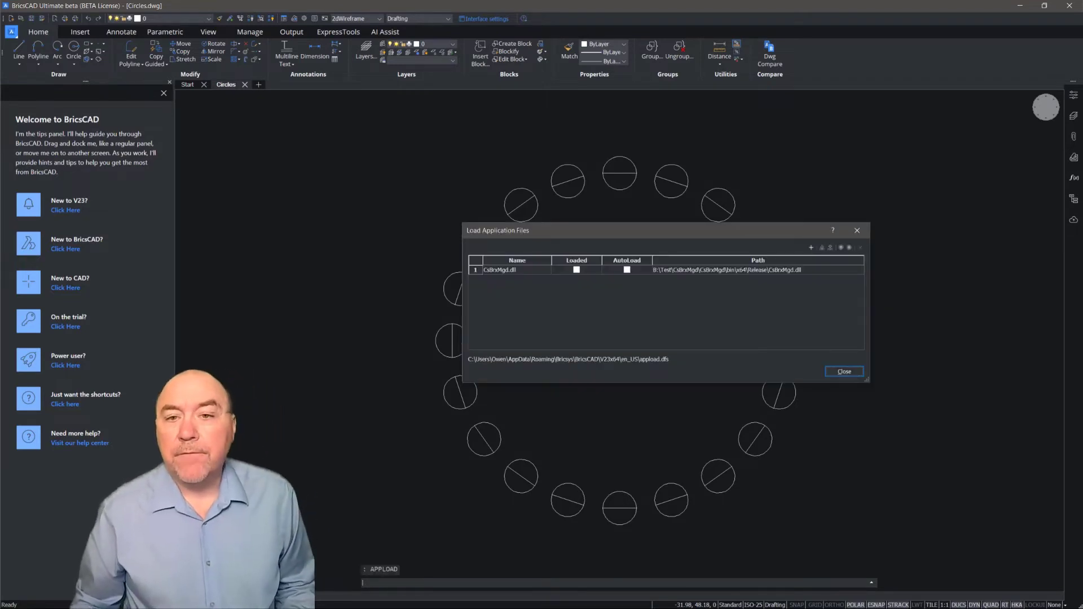
pyautogui.click(516, 270)
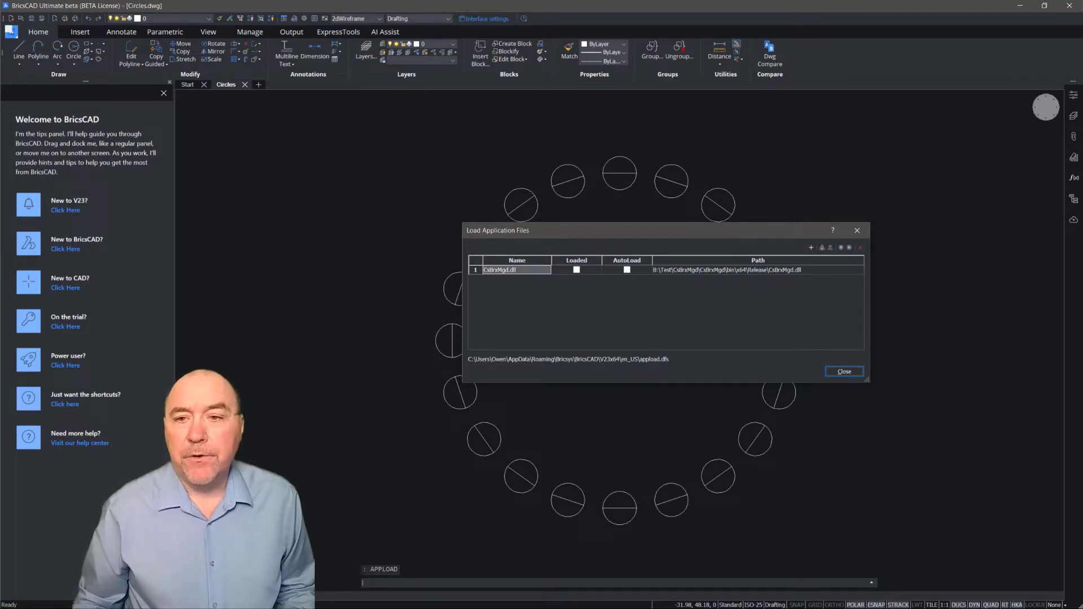
pyautogui.click(822, 248)
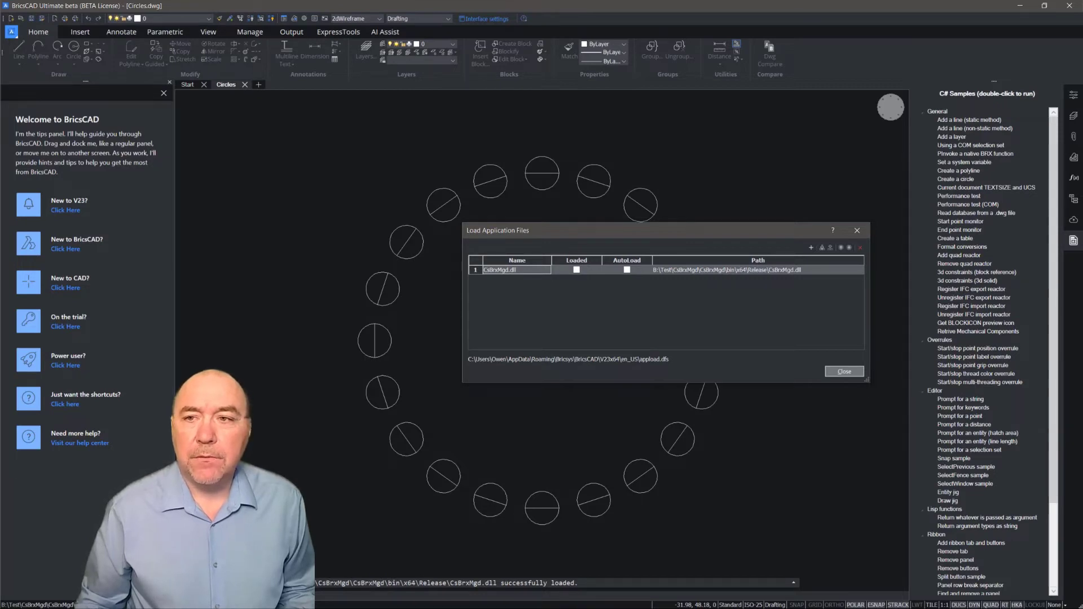
pyautogui.click(843, 371)
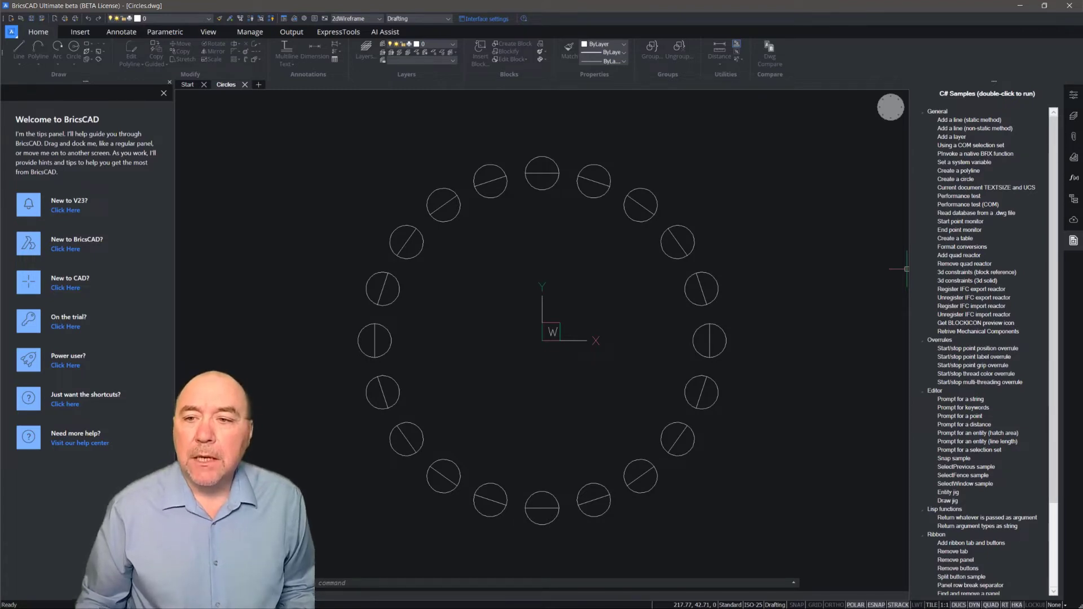
# - Start the thread color overrule from the C# samples and regenerate the drawing
pyautogui.click(979, 382)
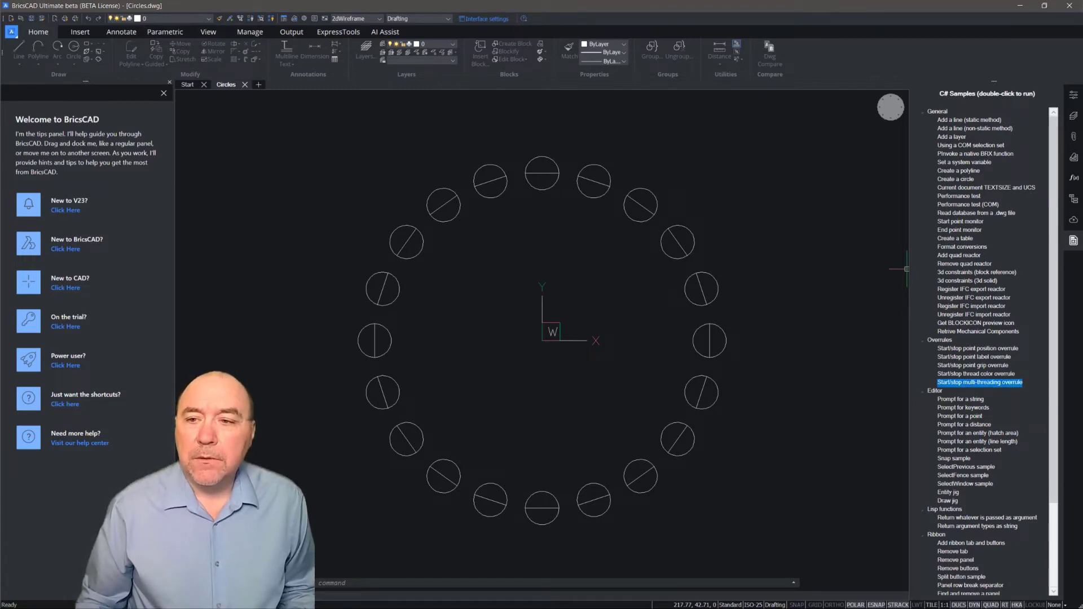
pyautogui.click(975, 374)
pyautogui.doubleClick(976, 374)
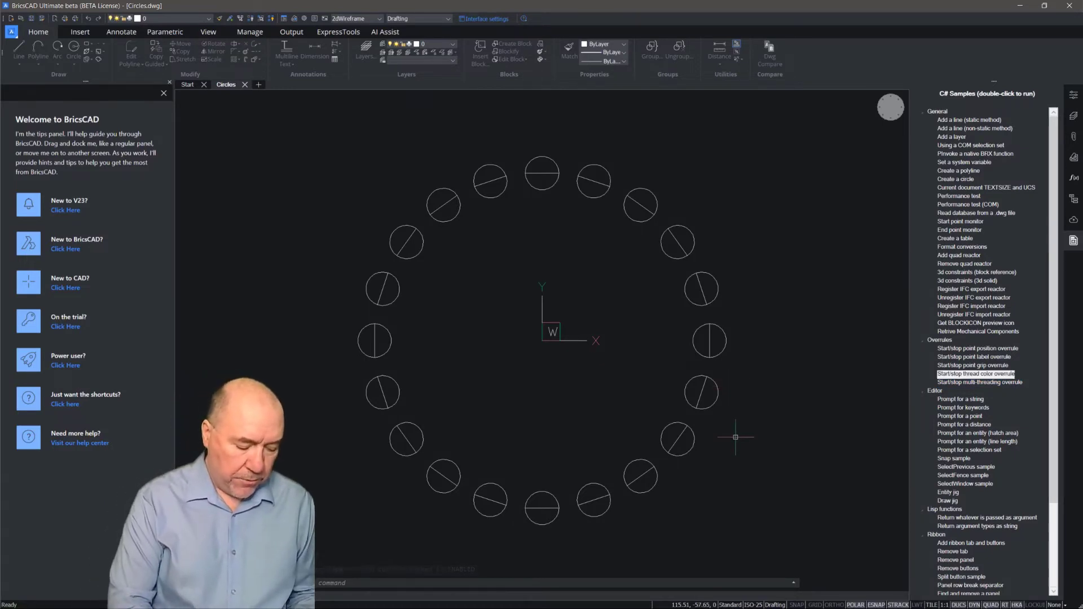
pyautogui.write('regen')
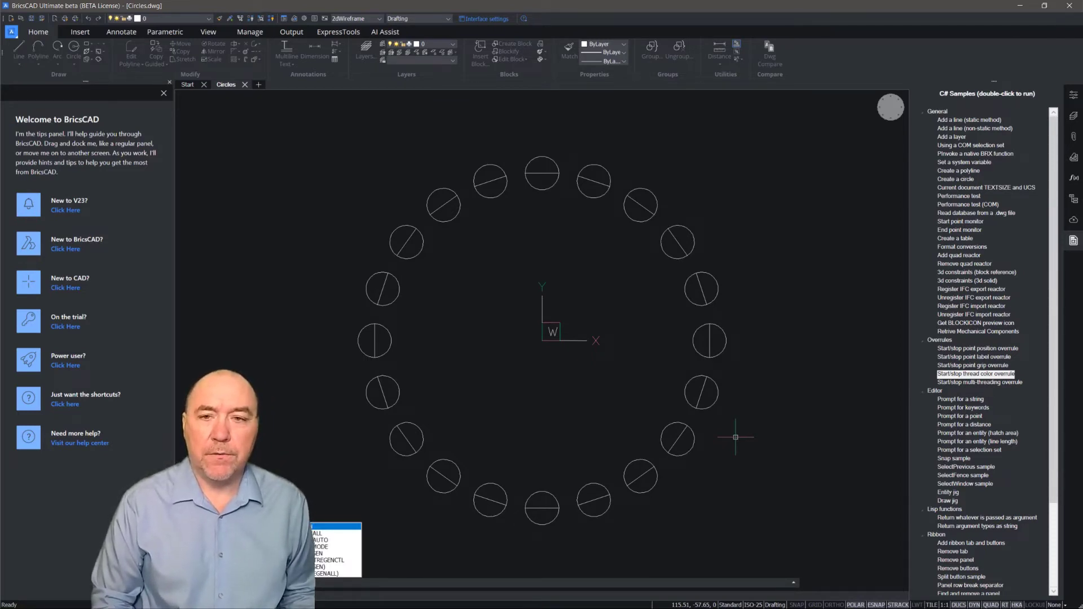
pyautogui.press('Return')
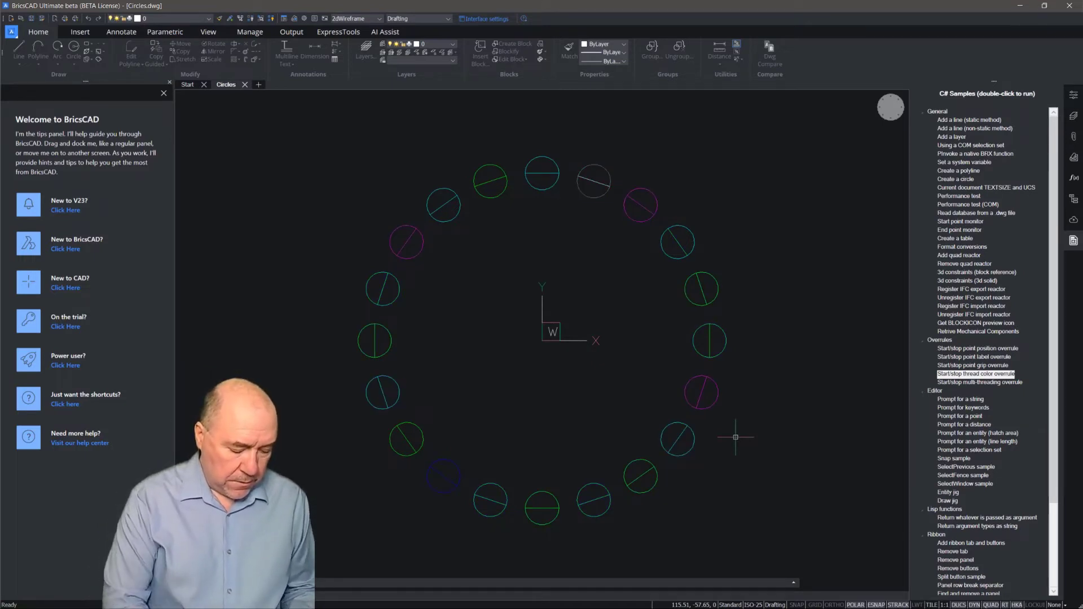
# - Find MTFLAGS in the settings, disable Parallelized regeneration of display, and regenerate the drawing
pyautogui.press('Return')
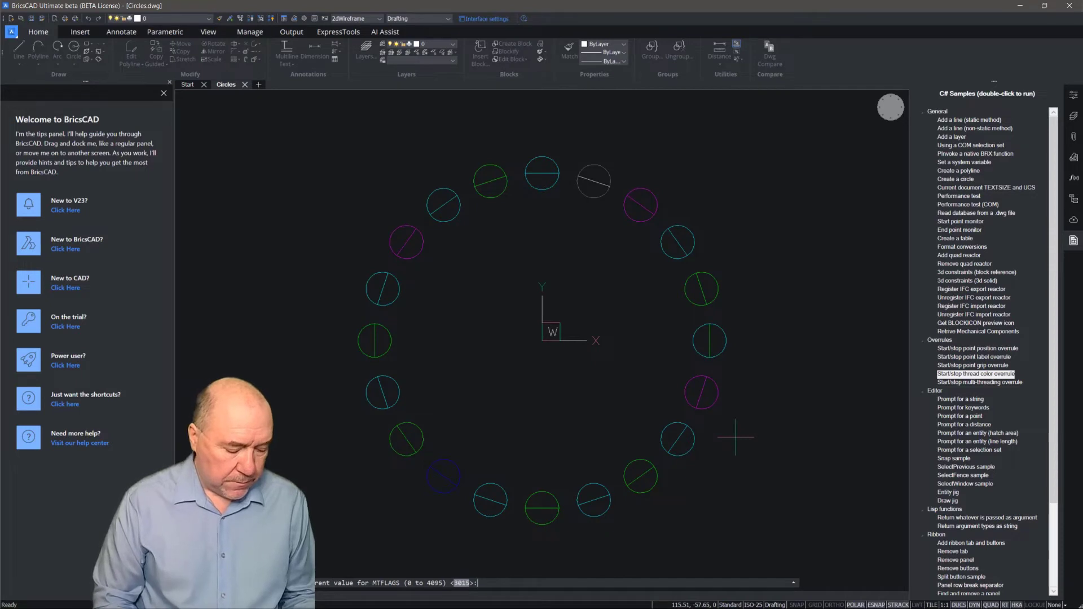
pyautogui.press('Return')
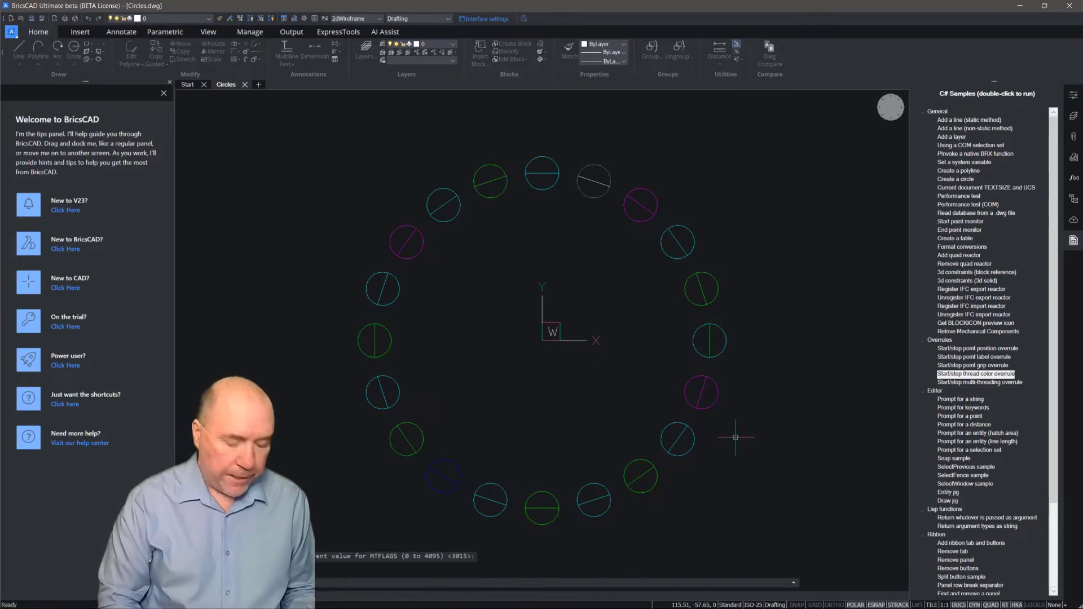
pyautogui.write('sett')
pyautogui.press('Return')
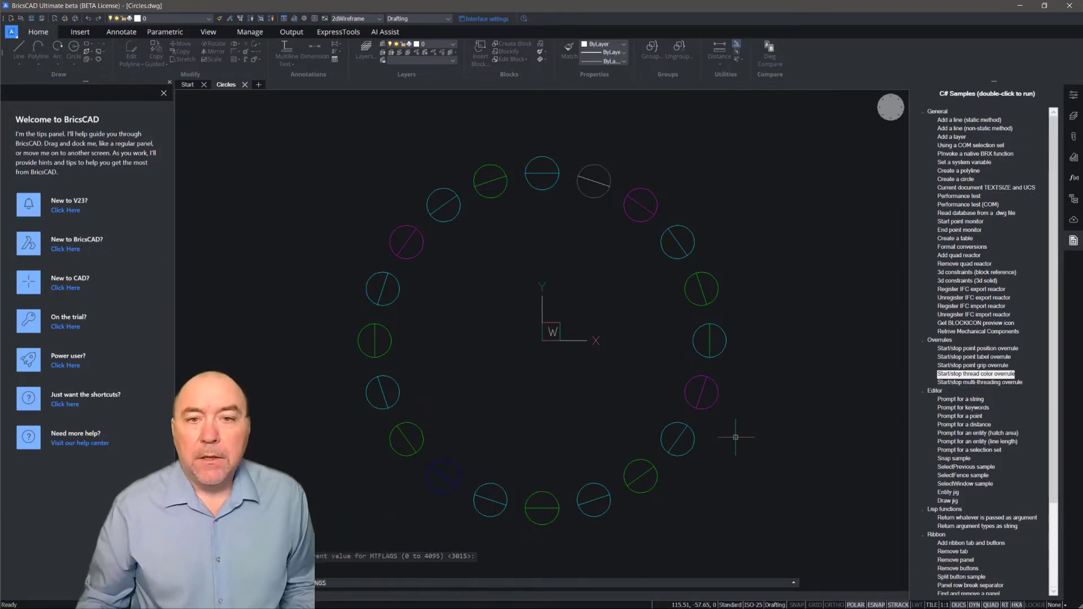
pyautogui.press('Return')
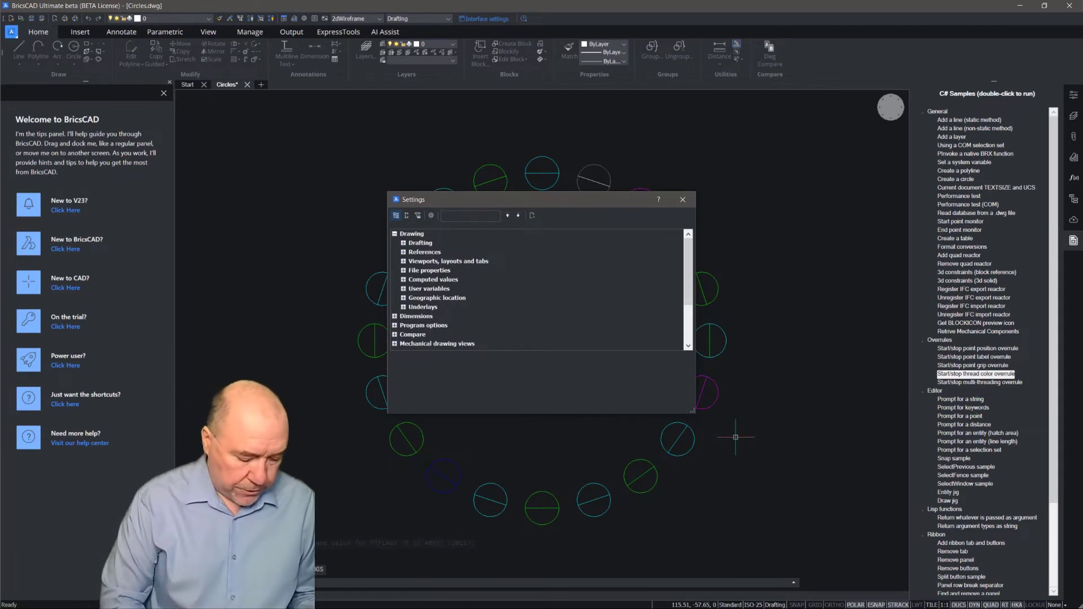
pyautogui.write('mtflags')
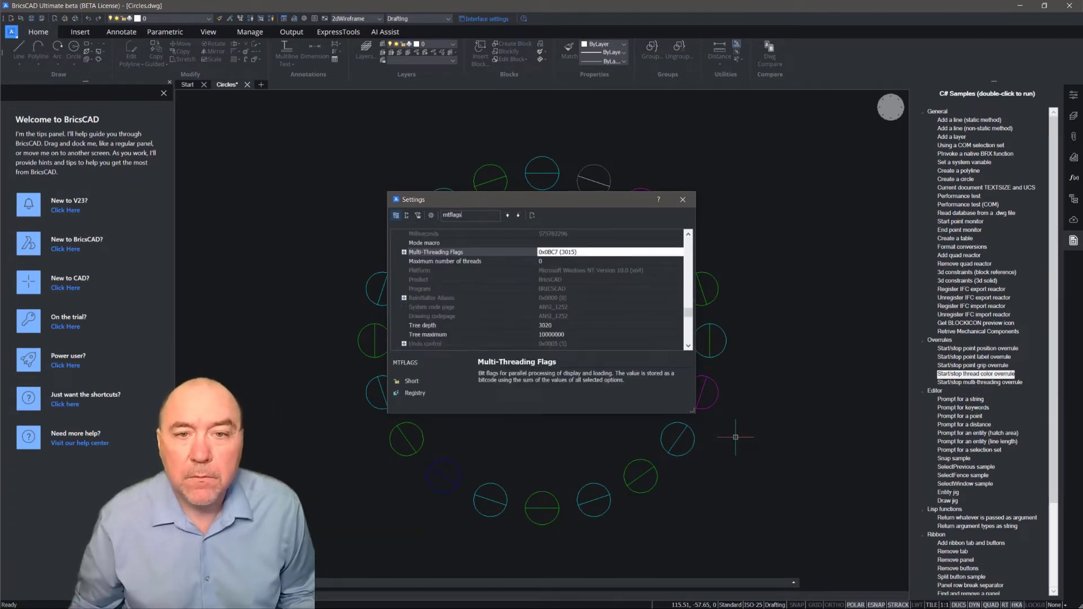
pyautogui.click(404, 252)
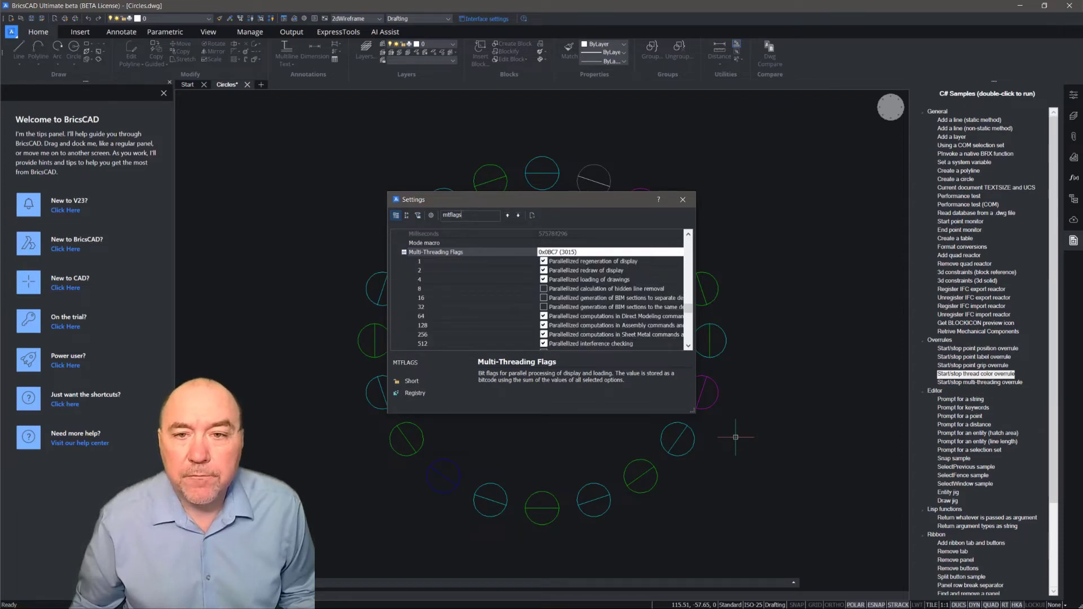
pyautogui.click(544, 261)
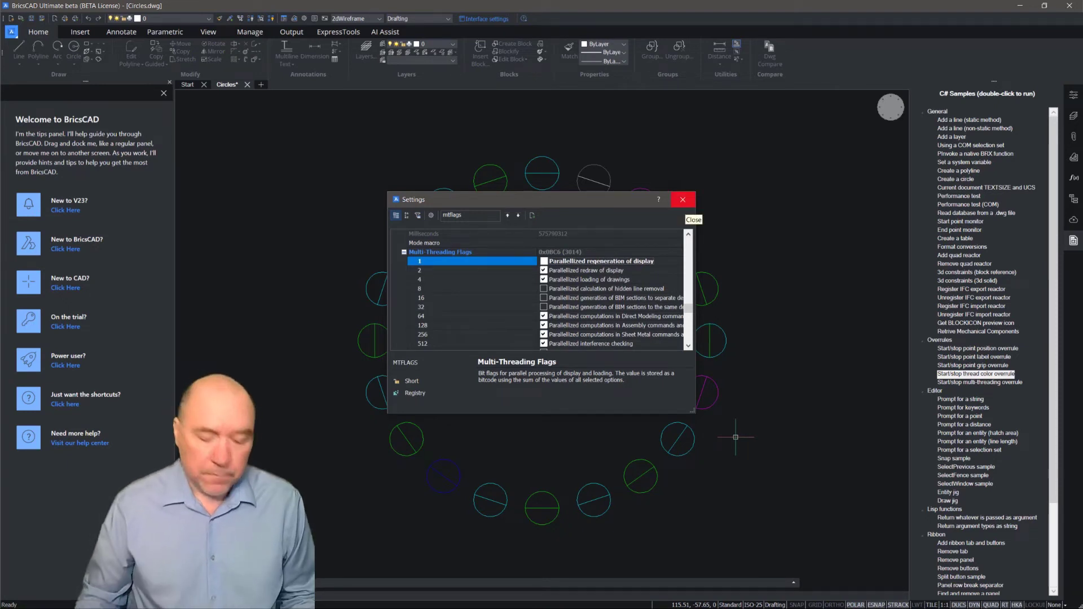
pyautogui.click(682, 199)
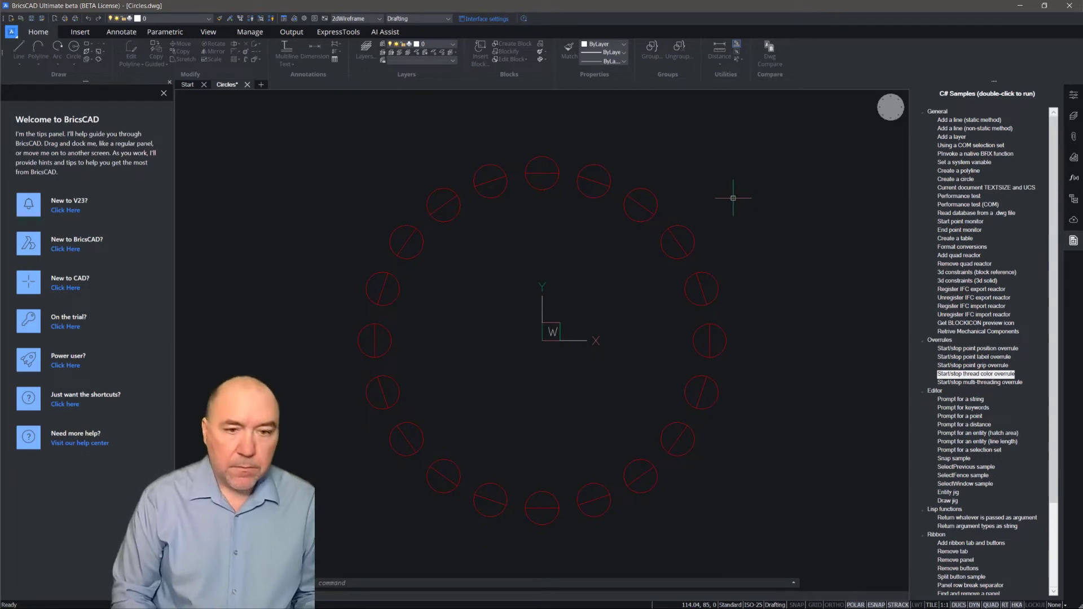
# - Re-enable Parallelized regeneration of display in the multi-threading flags and regenerate the drawing
pyautogui.press('Return')
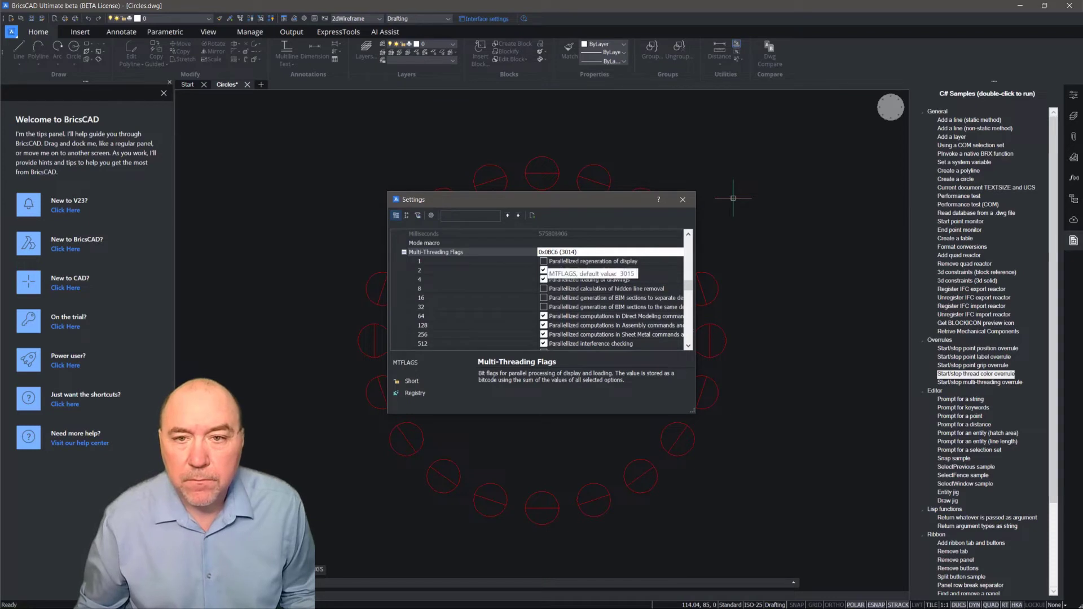
pyautogui.click(544, 261)
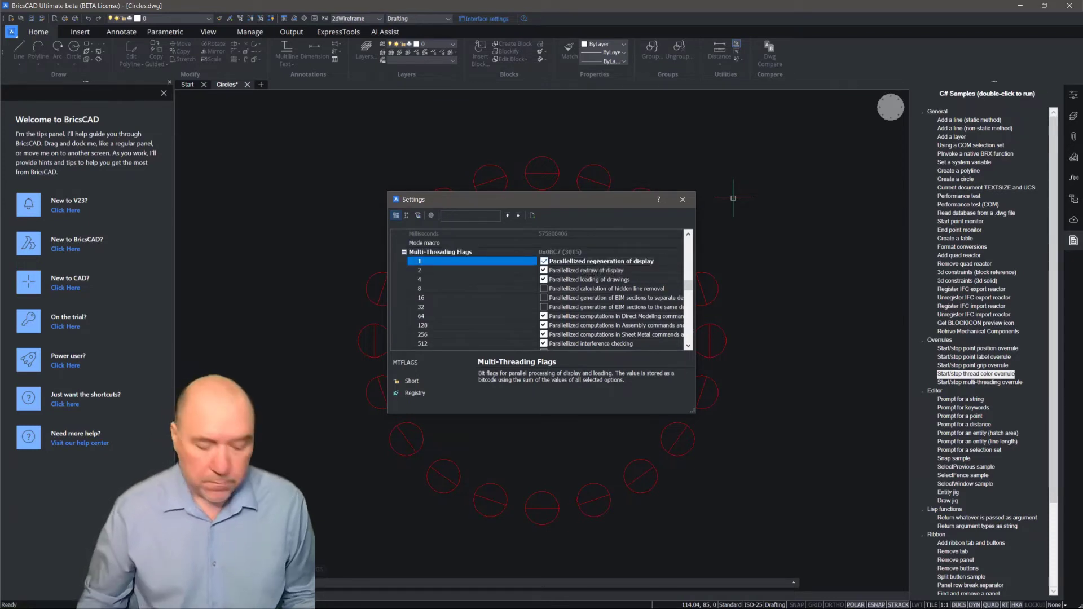
pyautogui.press('Escape')
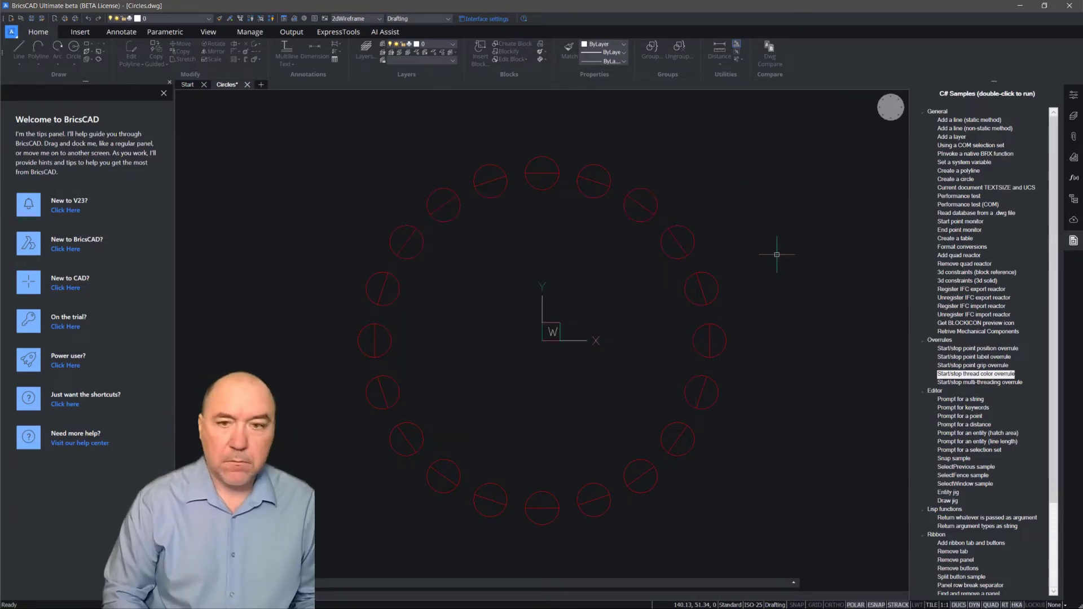
pyautogui.write('regen')
pyautogui.press('Return')
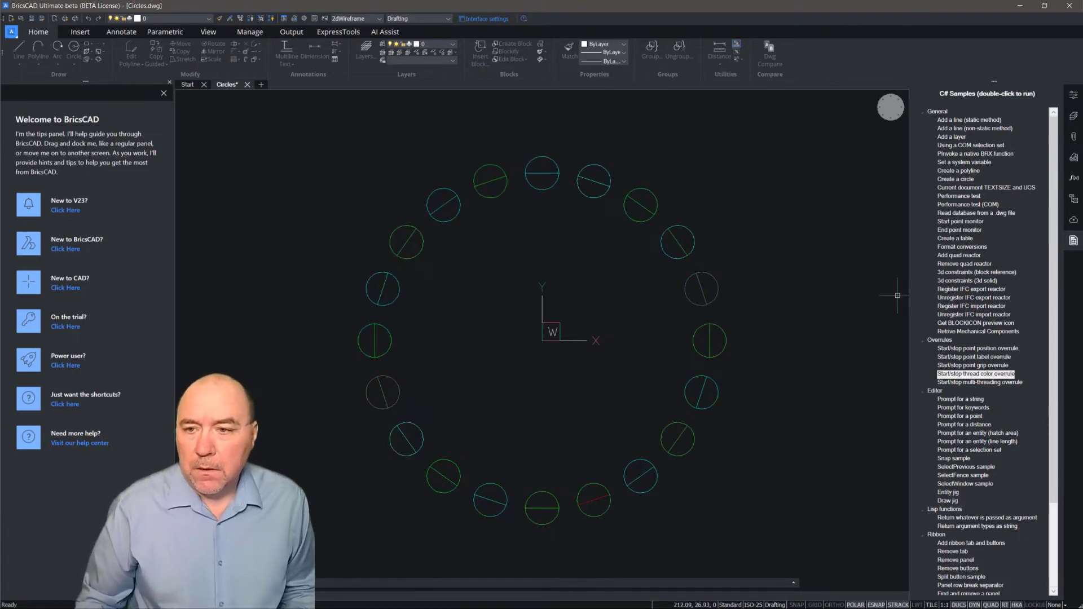
# - Start the multi-threading overrule from the C# samples and regenerate the drawing
pyautogui.click(979, 382)
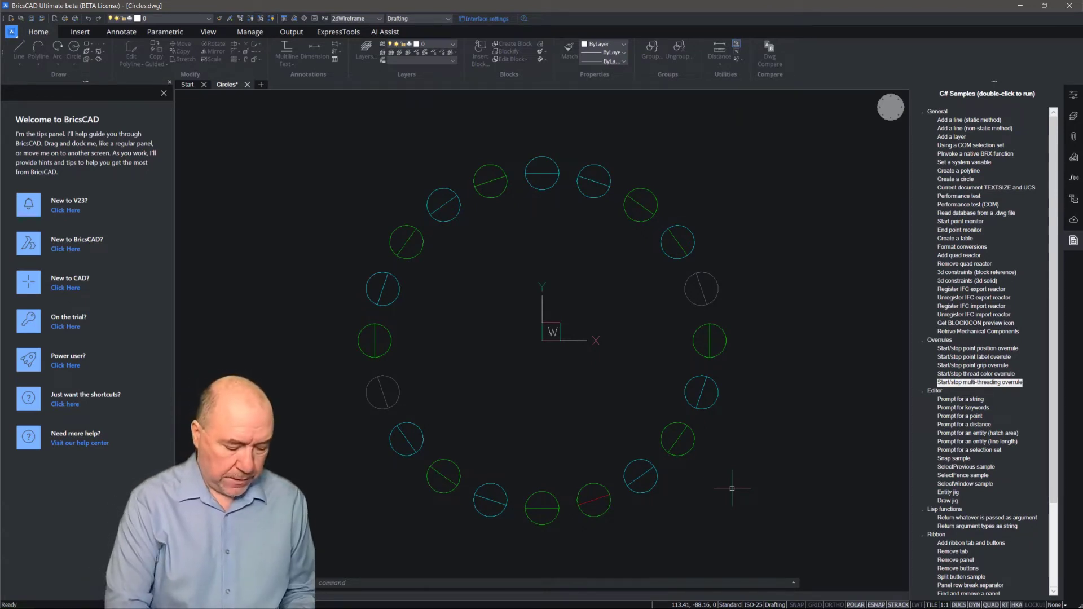
pyautogui.write('re')
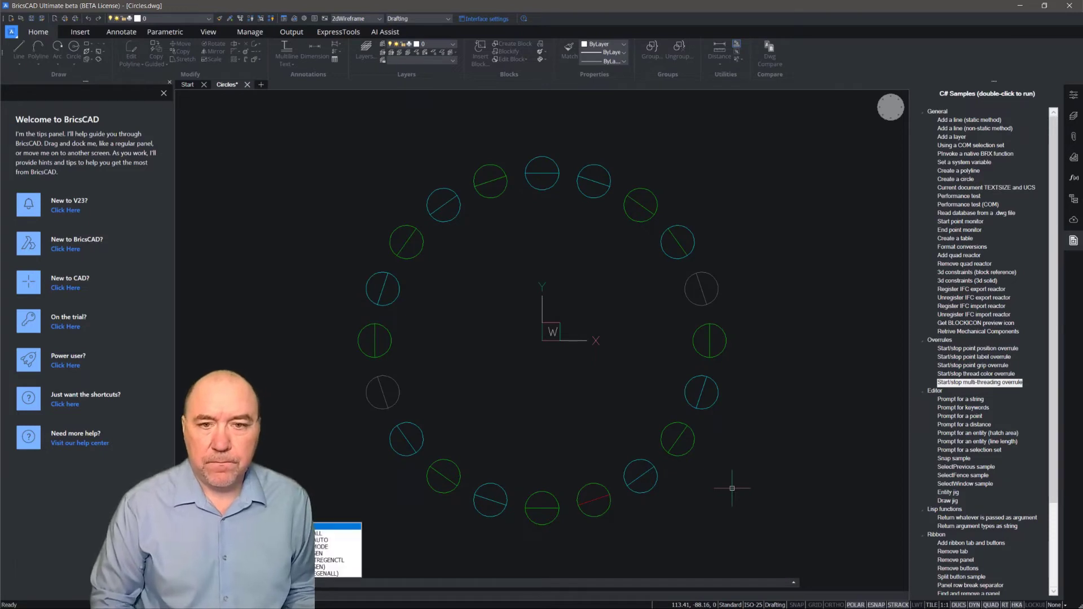
pyautogui.press('Return')
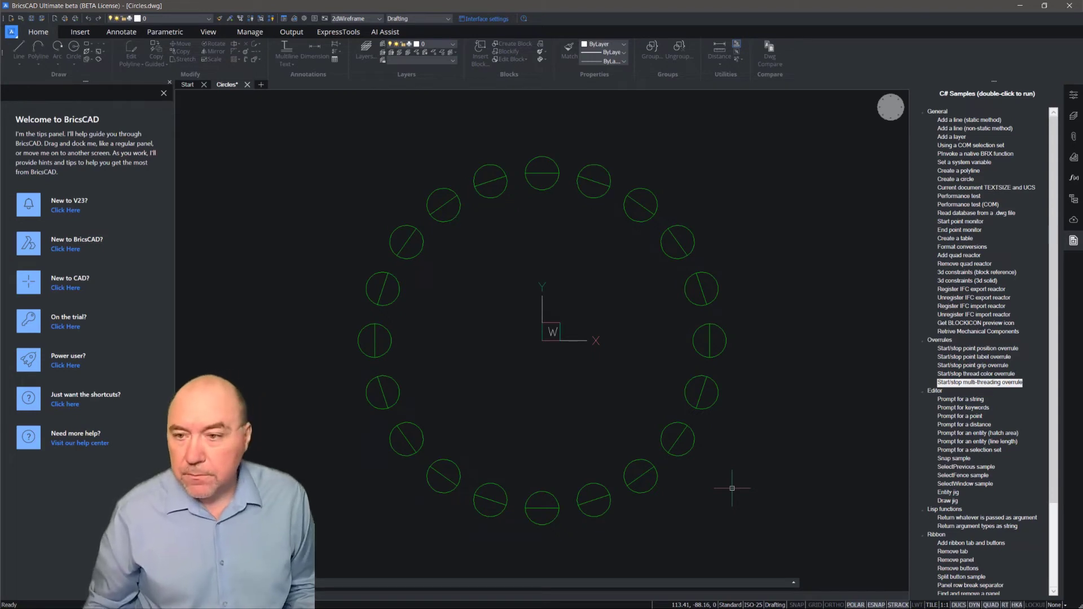
# - Stop both the multi-threading overrule and the thread color overrule, regenerating the drawing between them
pyautogui.doubleClick(980, 382)
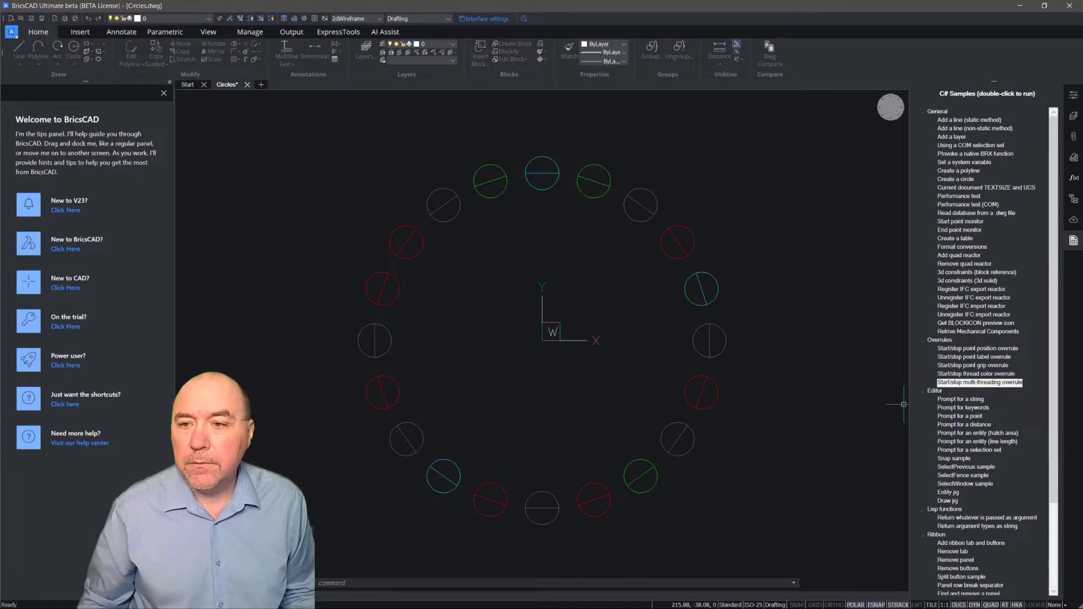
pyautogui.press('Up')
pyautogui.press('Return')
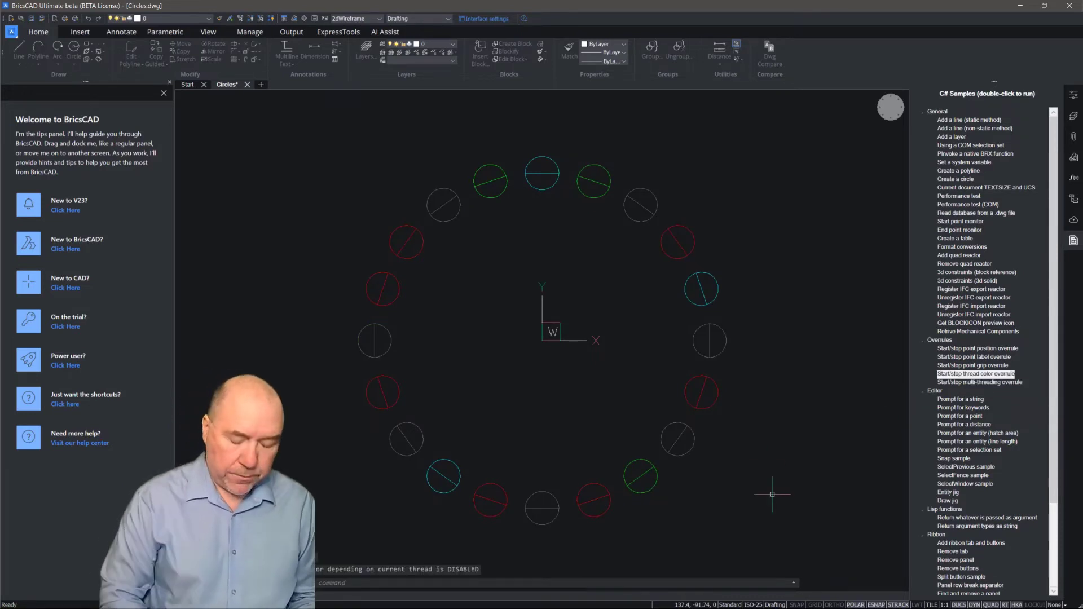